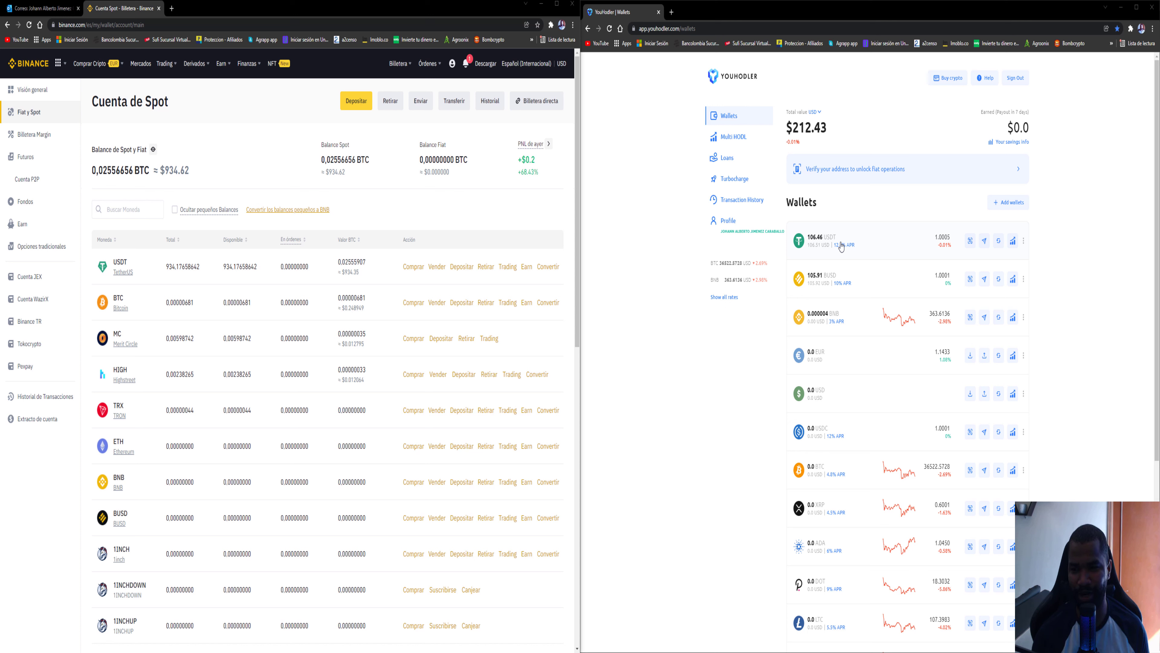
# Open the USDT wallet in YouHodler to check its balance and history, and return to the wallets list
pyautogui.click(842, 246)
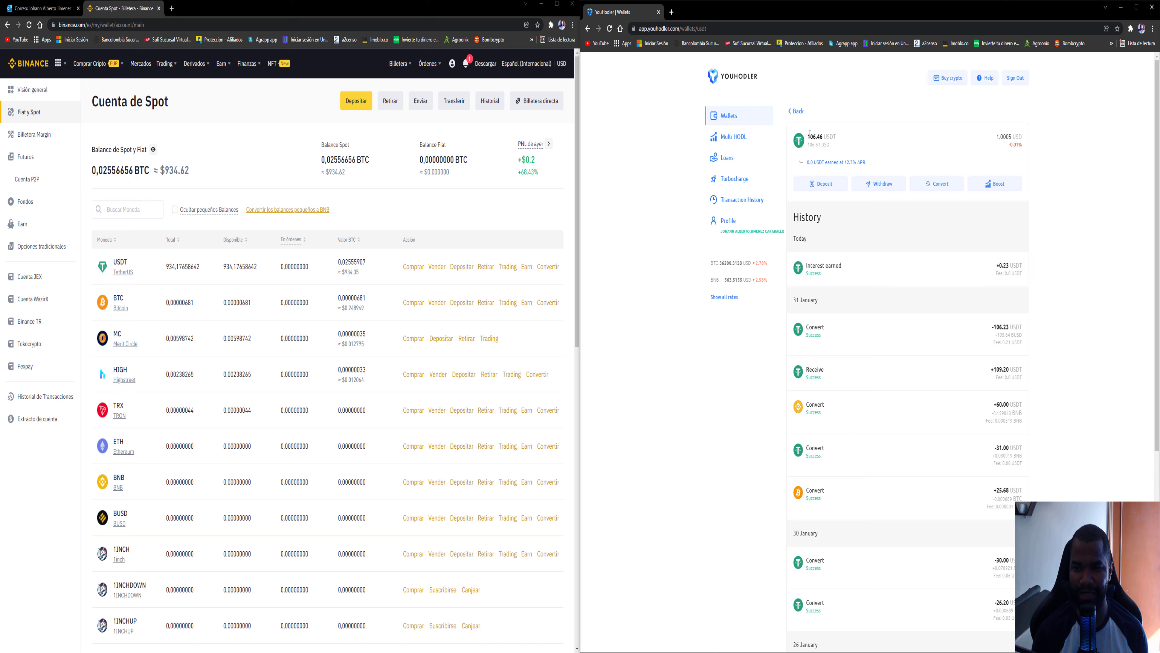
pyautogui.moveTo(810, 134); pyautogui.dragTo(822, 136)
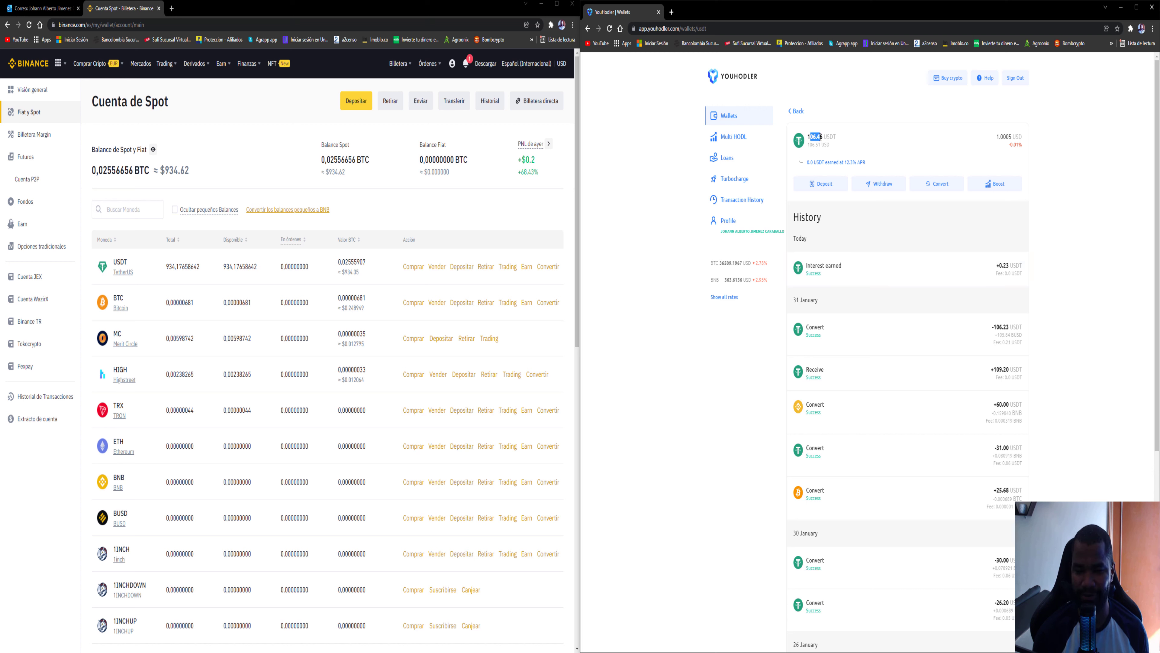
pyautogui.click(799, 113)
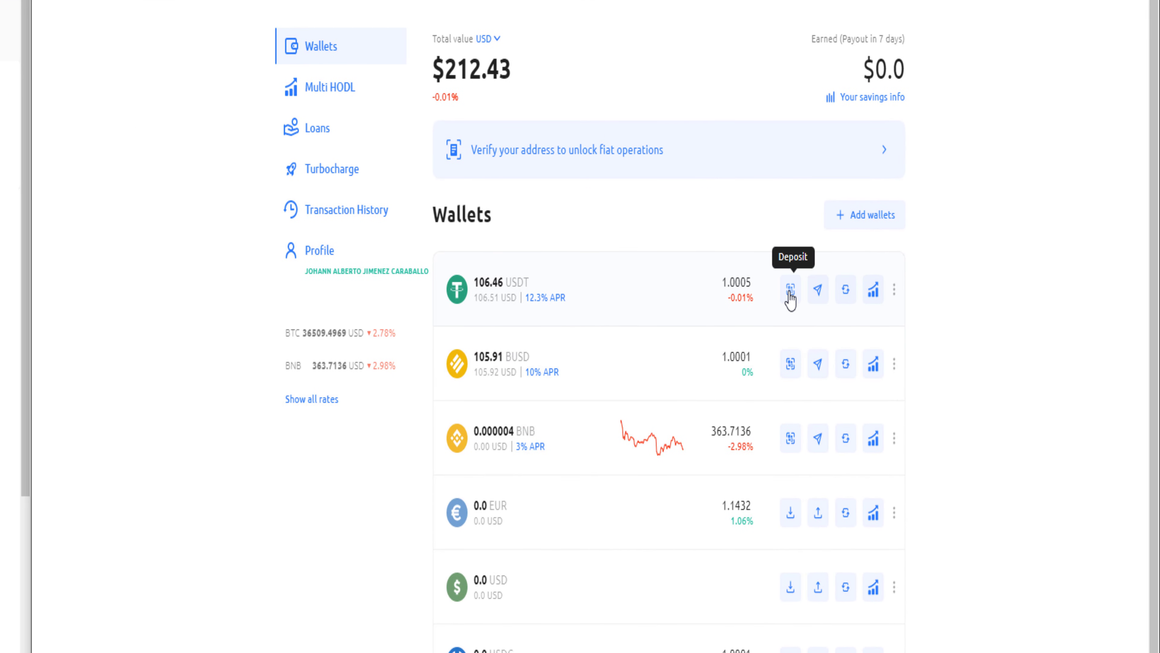
# Open the USDT deposit in YouHodler, choose the BEP20 protocol and copy the deposit address
pyautogui.click(791, 291)
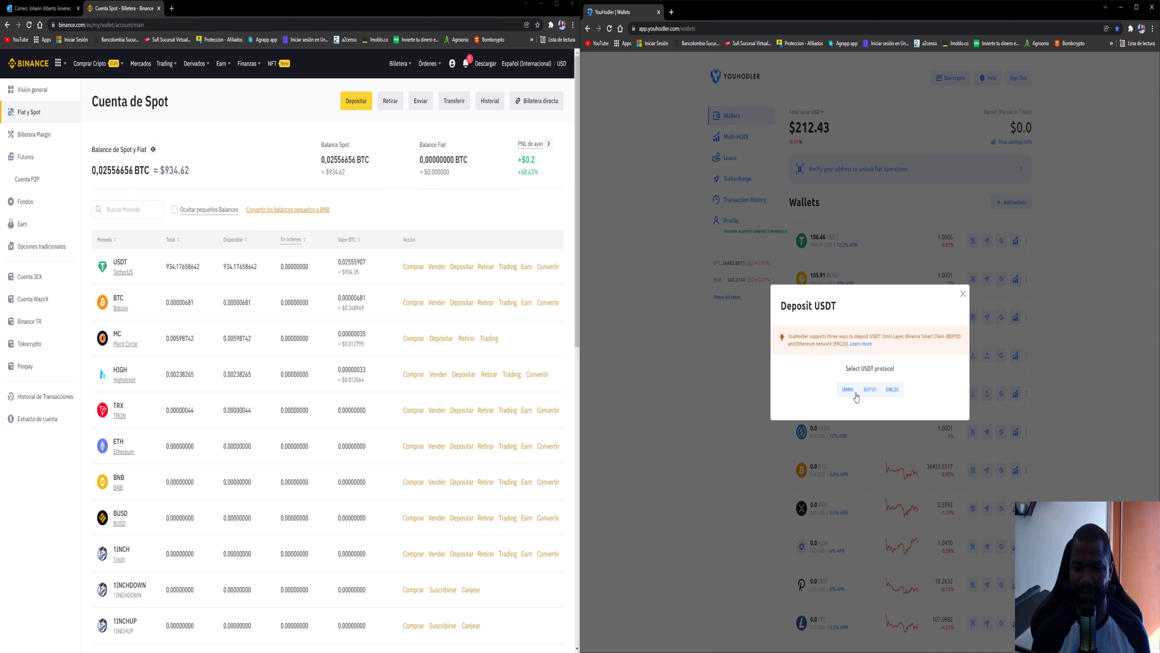
pyautogui.click(869, 388)
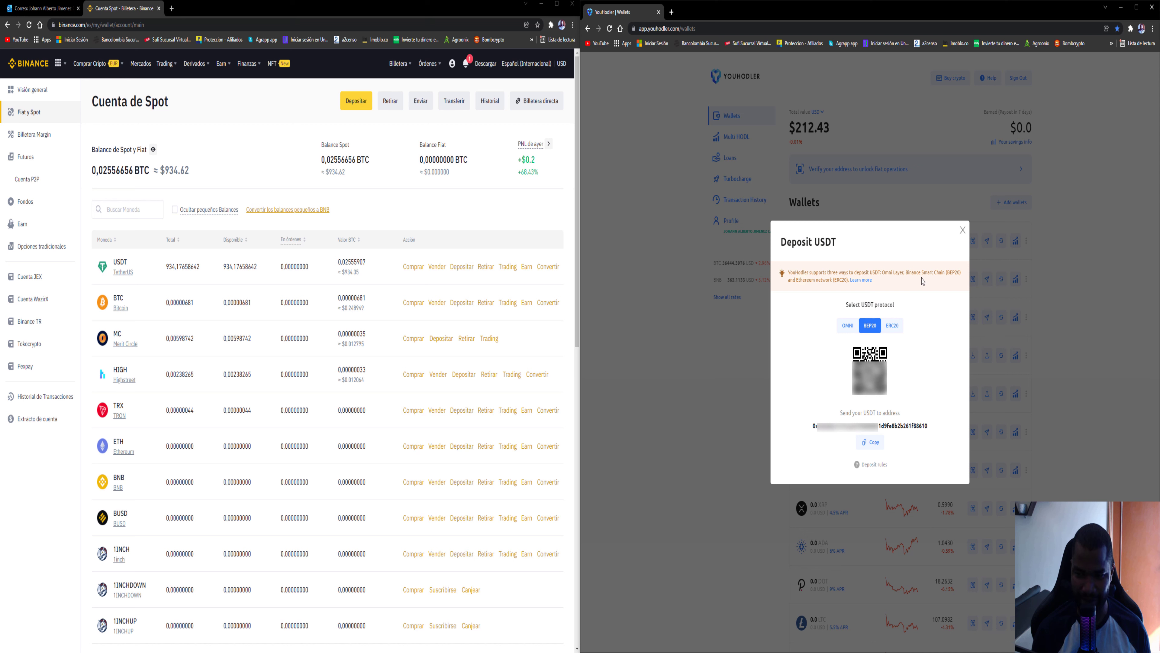
pyautogui.moveTo(949, 273); pyautogui.dragTo(958, 275)
pyautogui.click(893, 327)
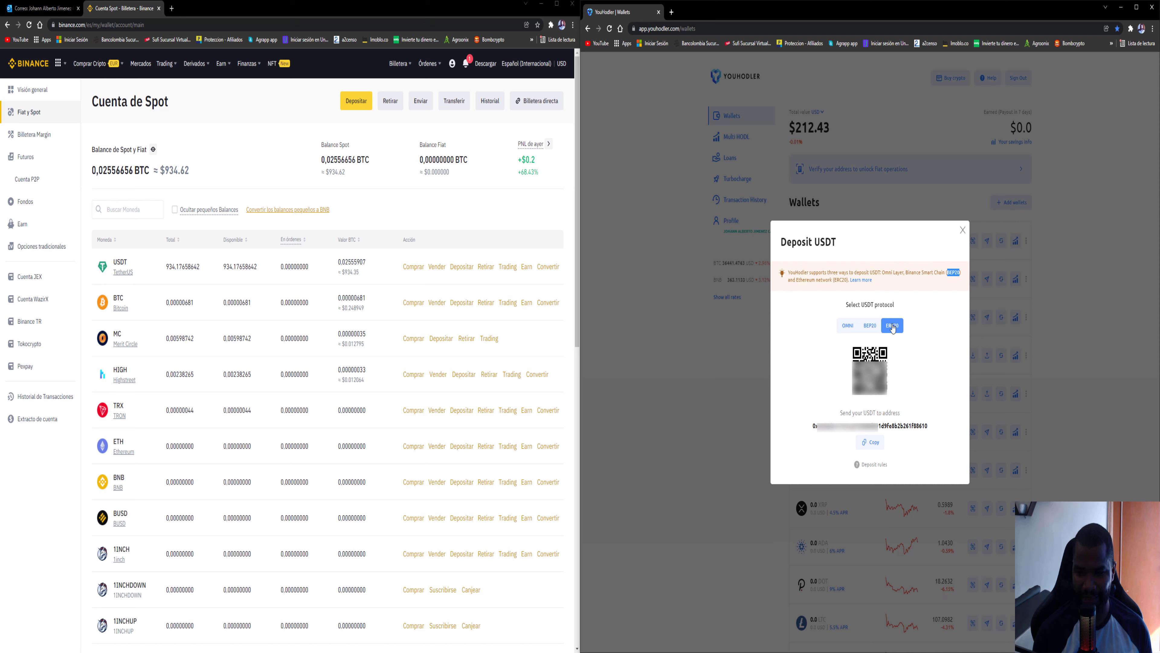
pyautogui.click(870, 325)
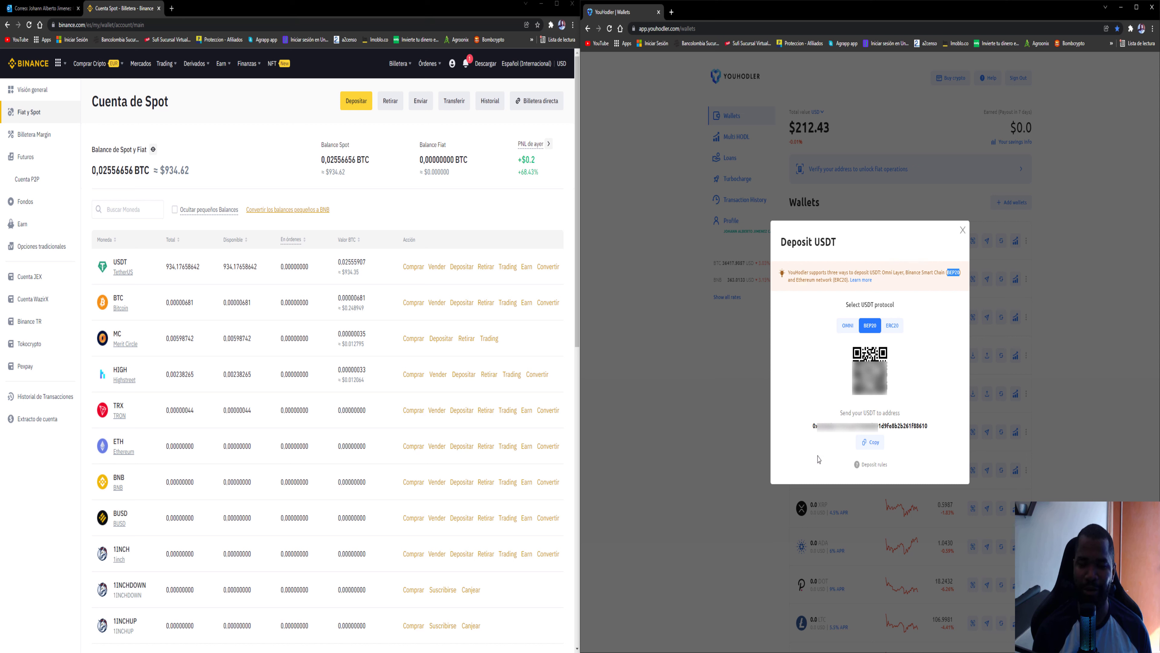
pyautogui.click(871, 442)
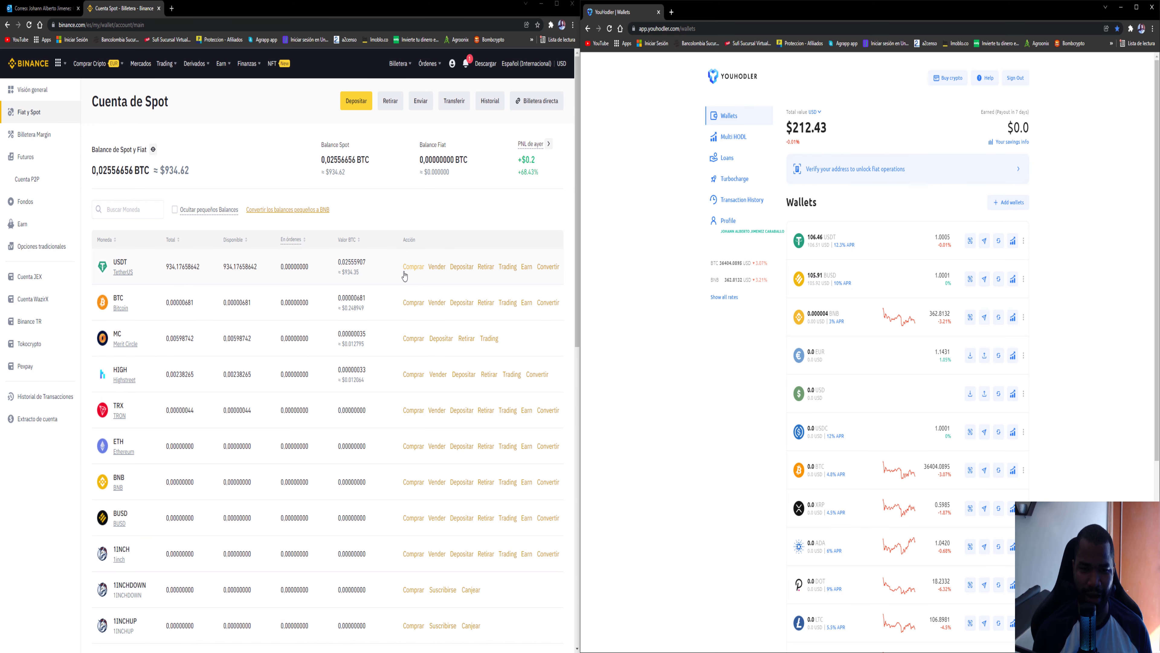
# Switch to Binance, open the USDT withdrawal form and paste the copied deposit address as the destination
pyautogui.click(484, 271)
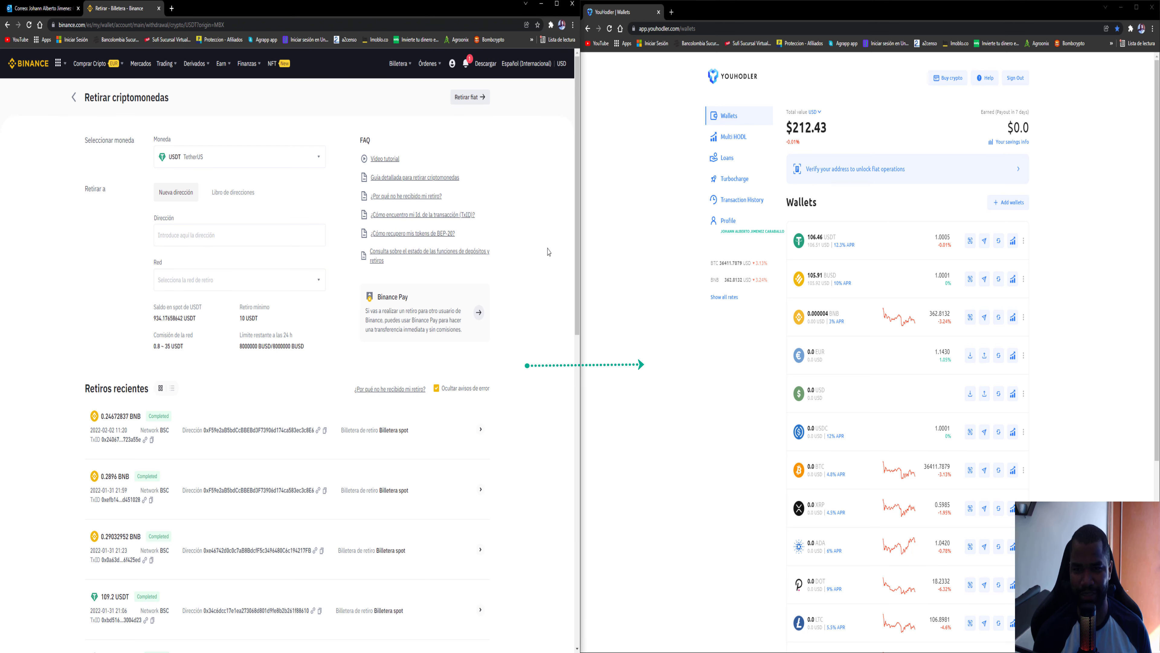
pyautogui.click(162, 236)
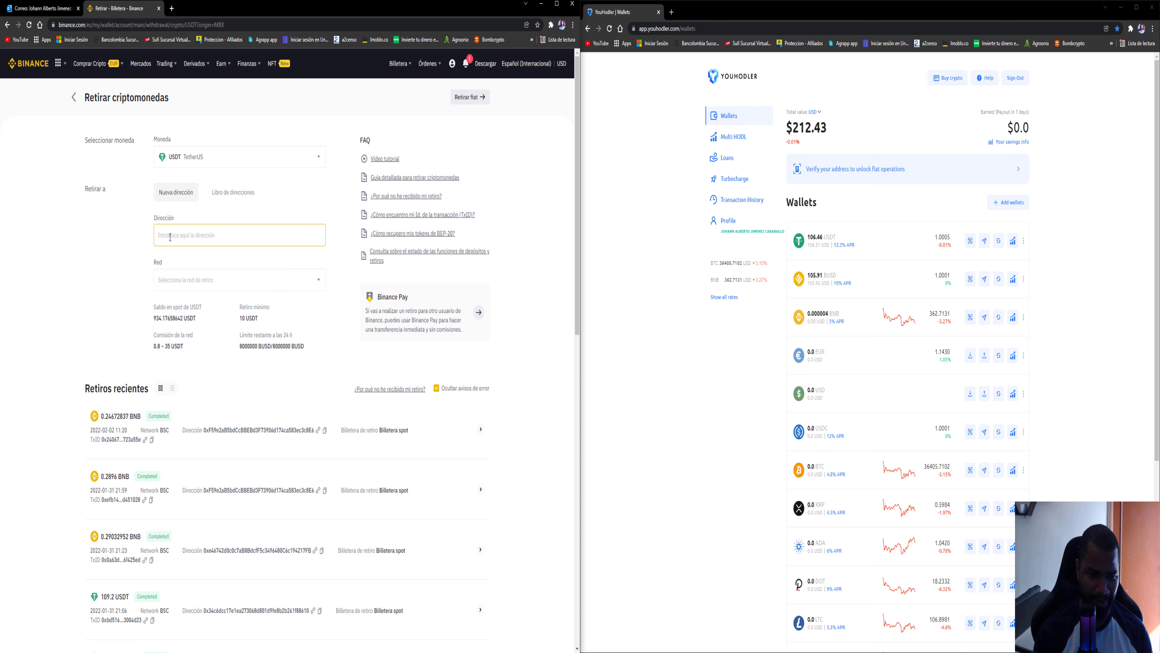
pyautogui.hotkey('ctrl', 'v')
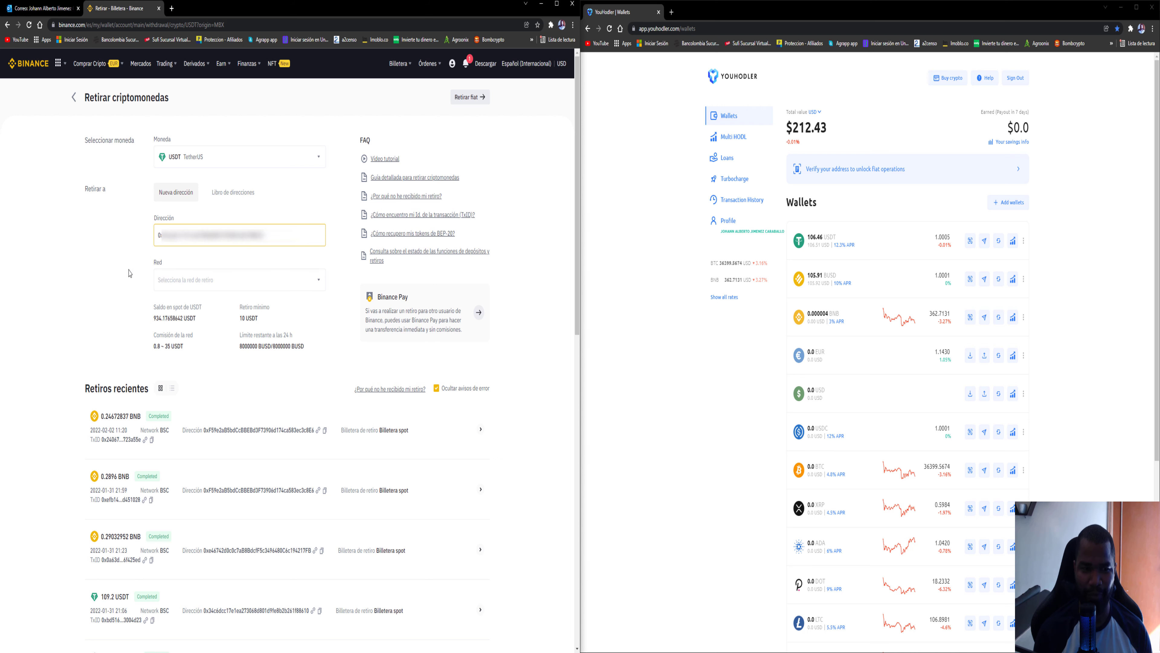
# Choose the BSC Binance Smart Chain (BEP20) withdrawal network, checking it against YouHodler's USDT deposit protocol, and confirm the choice
pyautogui.click(248, 280)
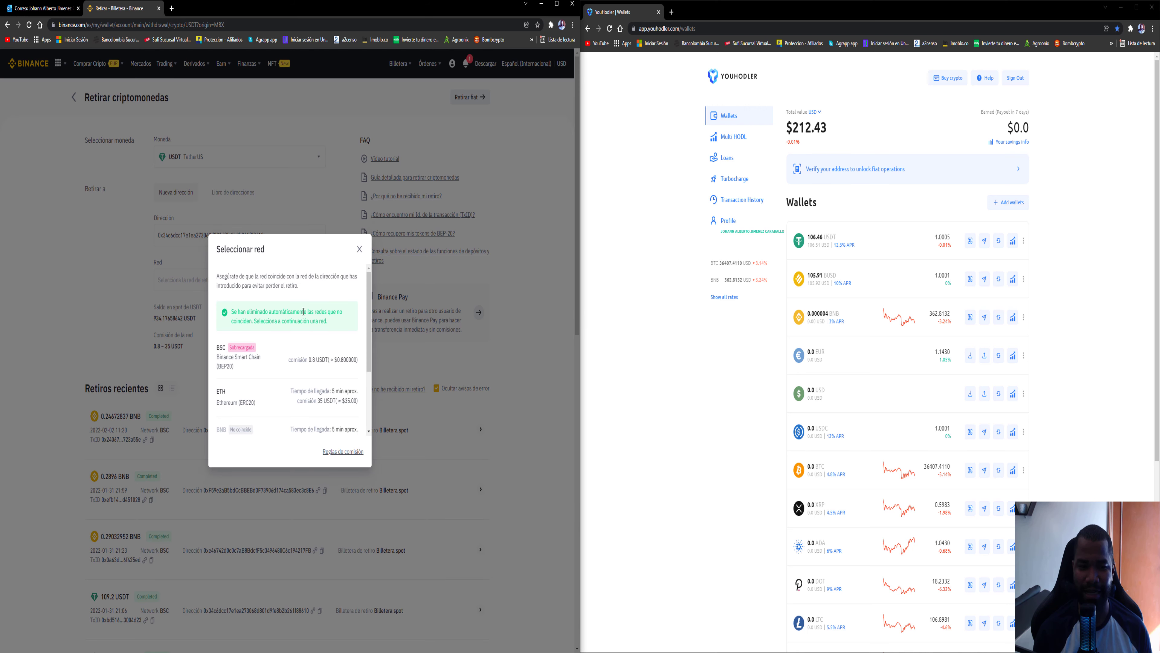
pyautogui.scroll(-1, 302, 311)
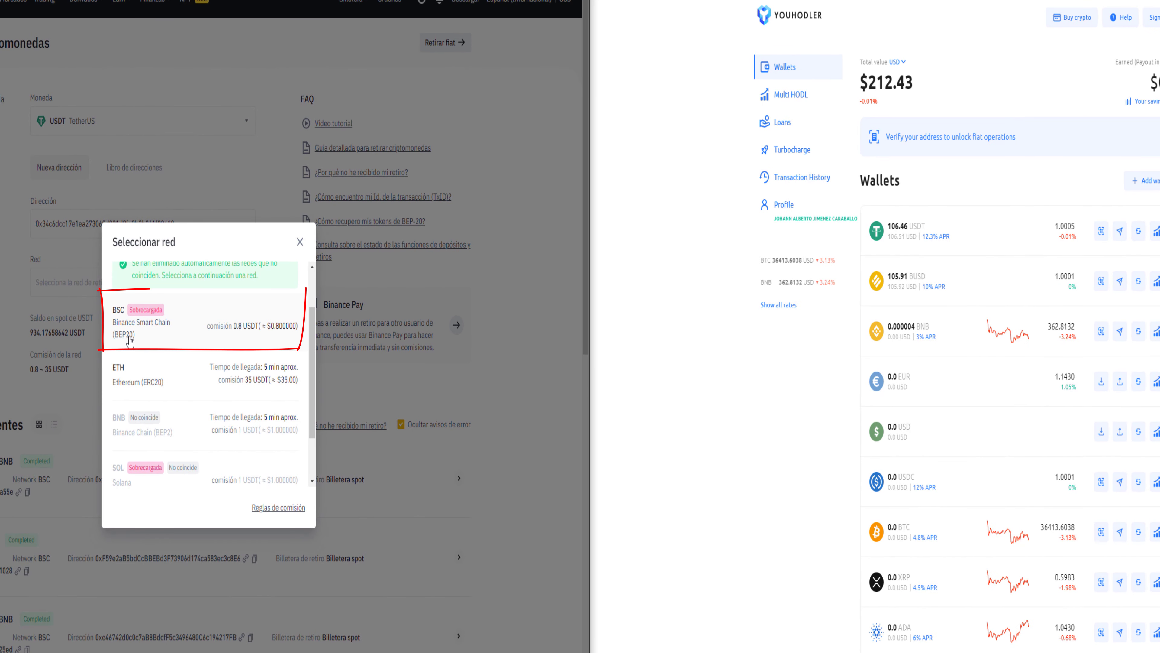
pyautogui.click(1101, 232)
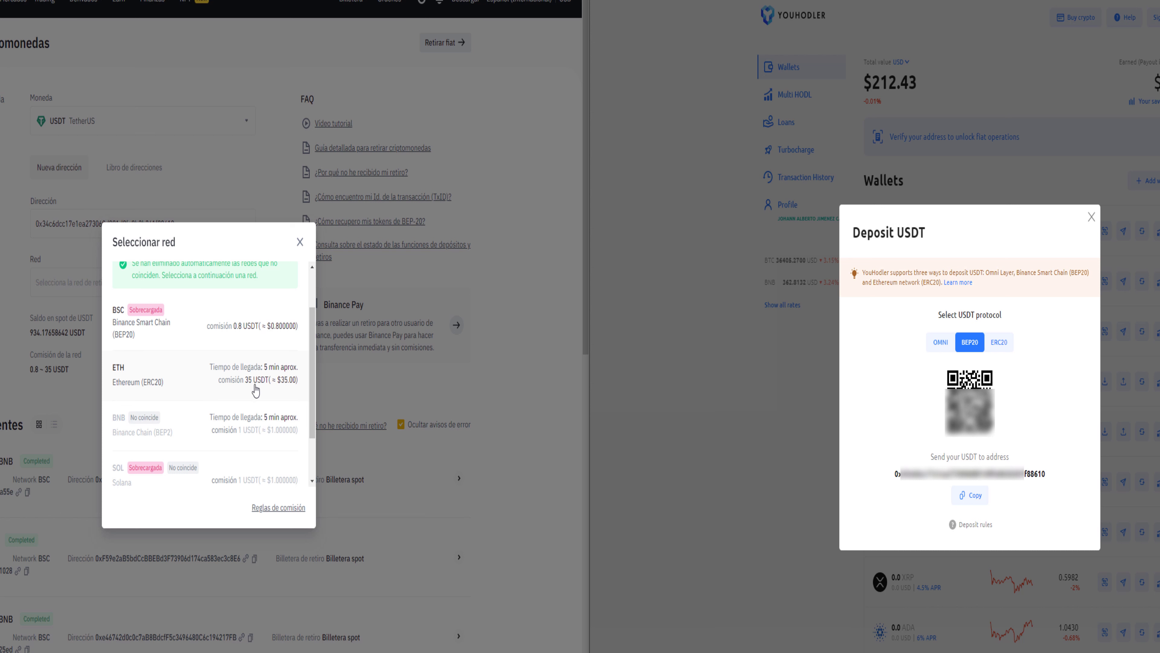
pyautogui.scroll(2, 256, 391)
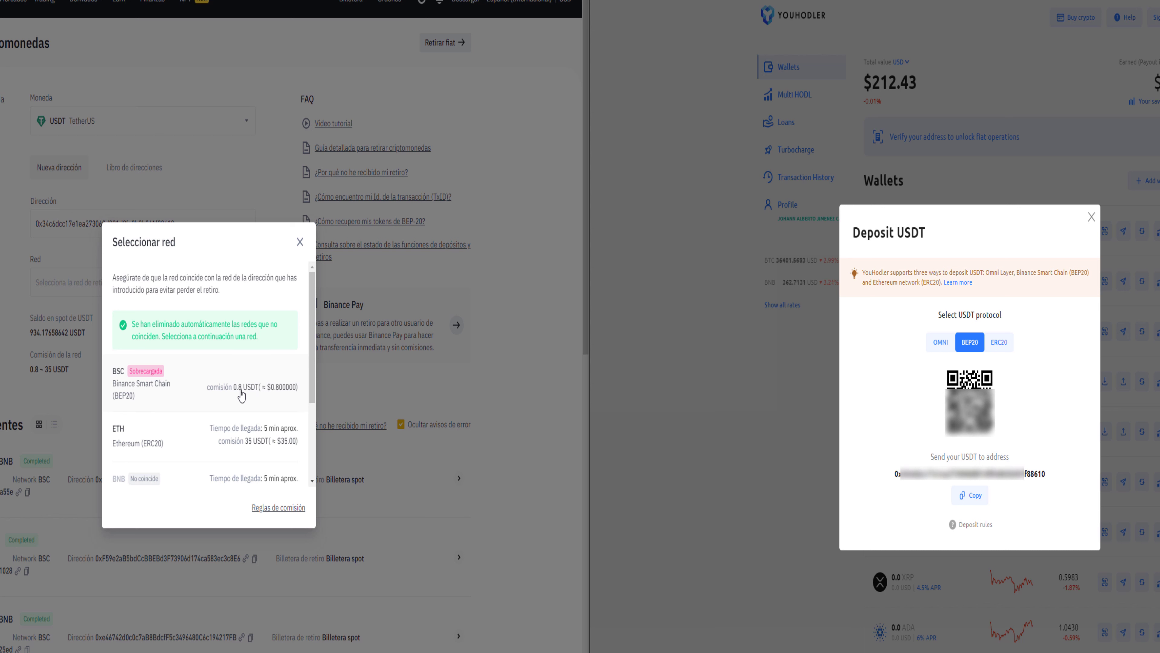
pyautogui.click(189, 391)
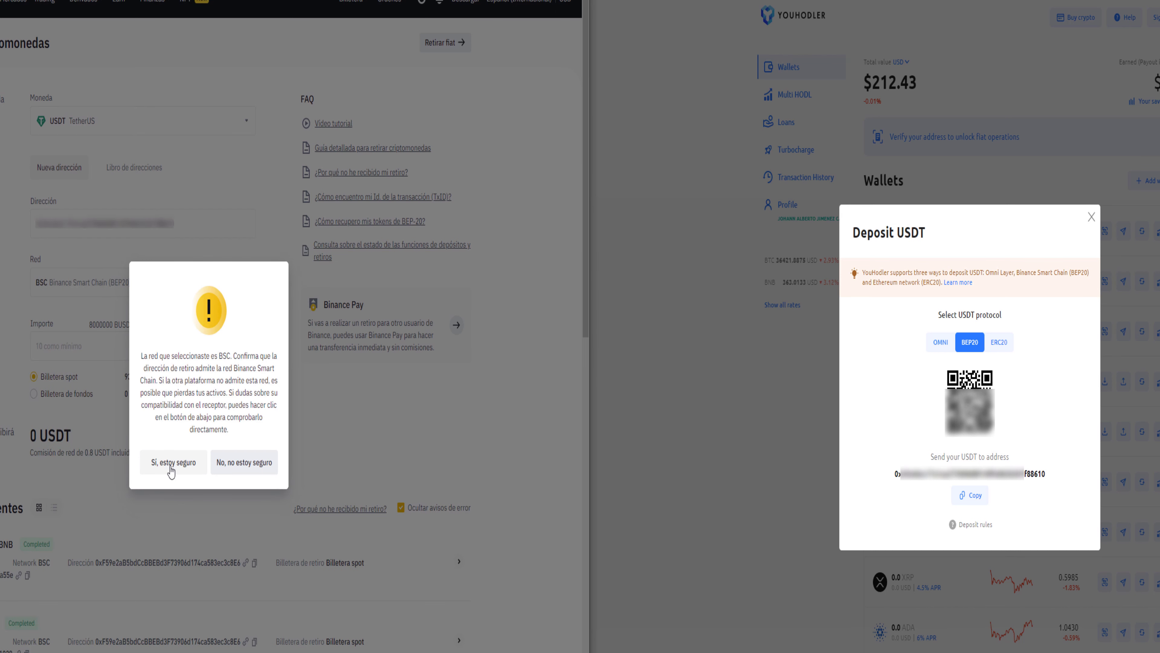
pyautogui.click(152, 465)
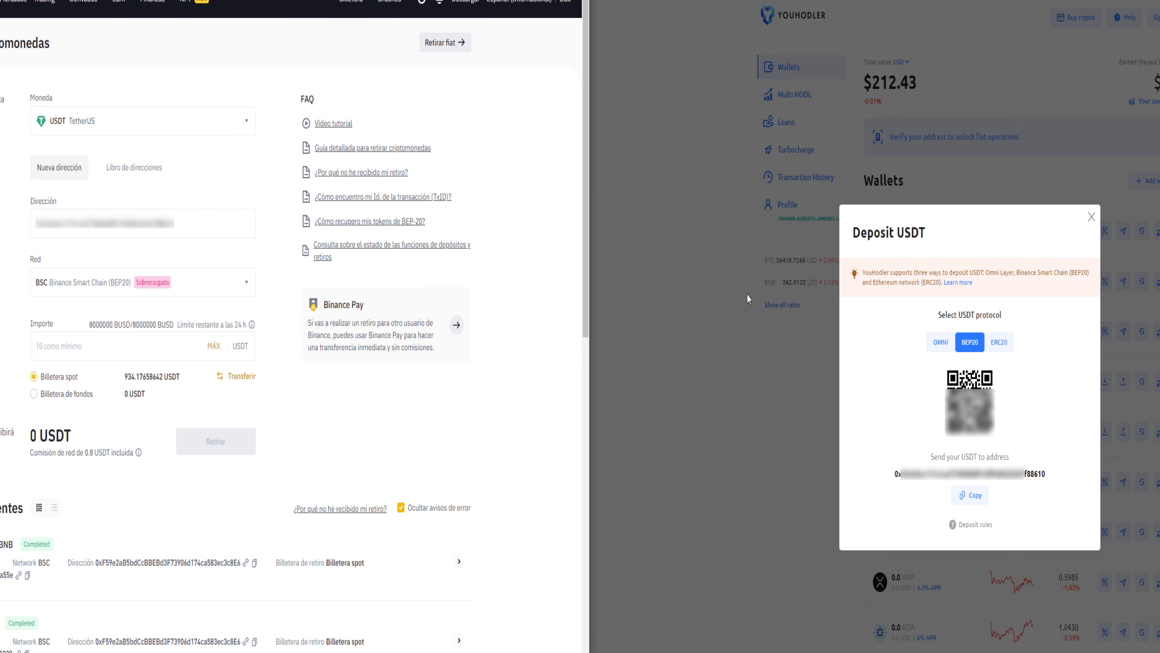
pyautogui.click(1091, 218)
# Set the withdrawal amount to 153 USDT from the spot wallet and proceed to the security verification
pyautogui.click(58, 342)
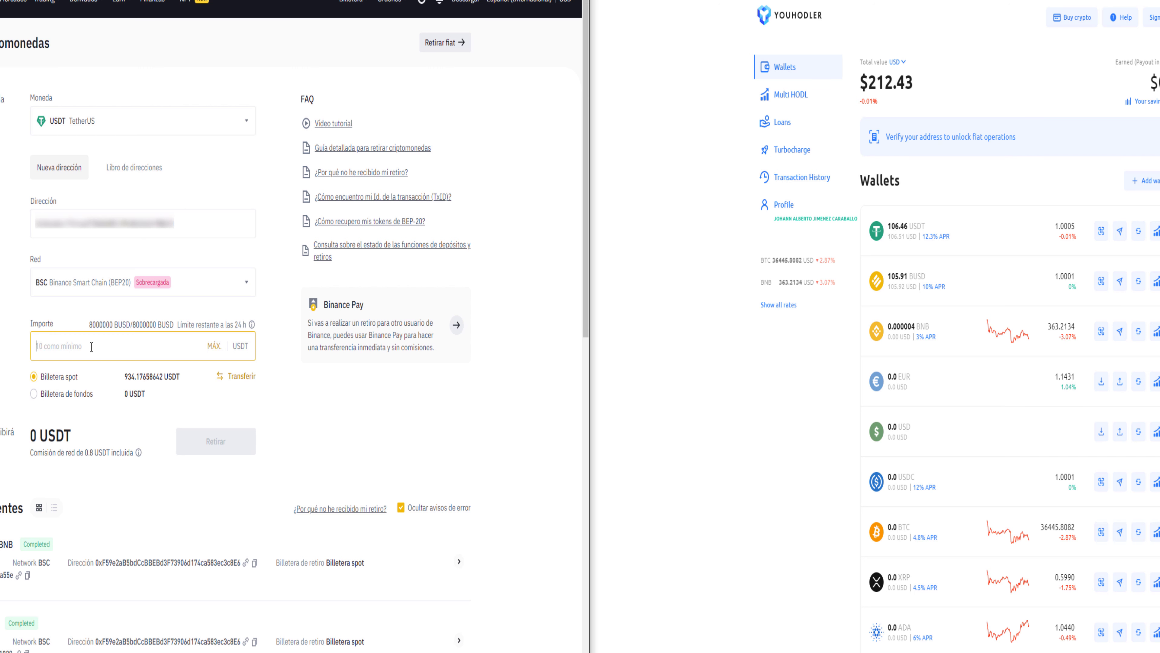
pyautogui.write('150')
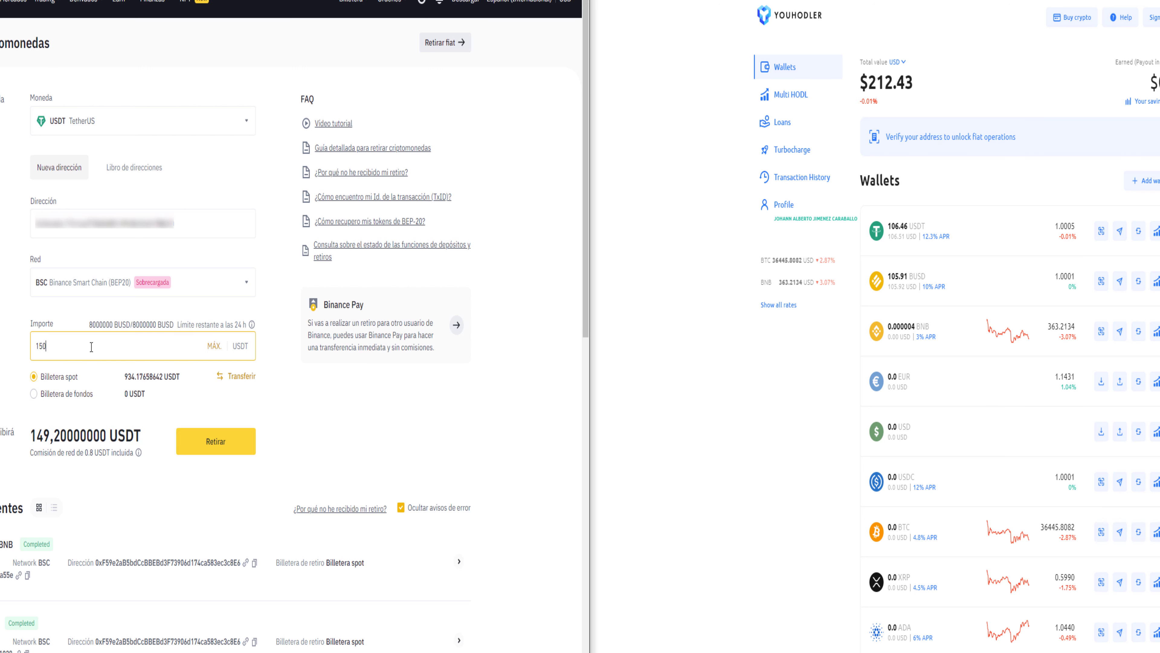
pyautogui.press('BackSpace')
pyautogui.write('3')
pyautogui.click(205, 450)
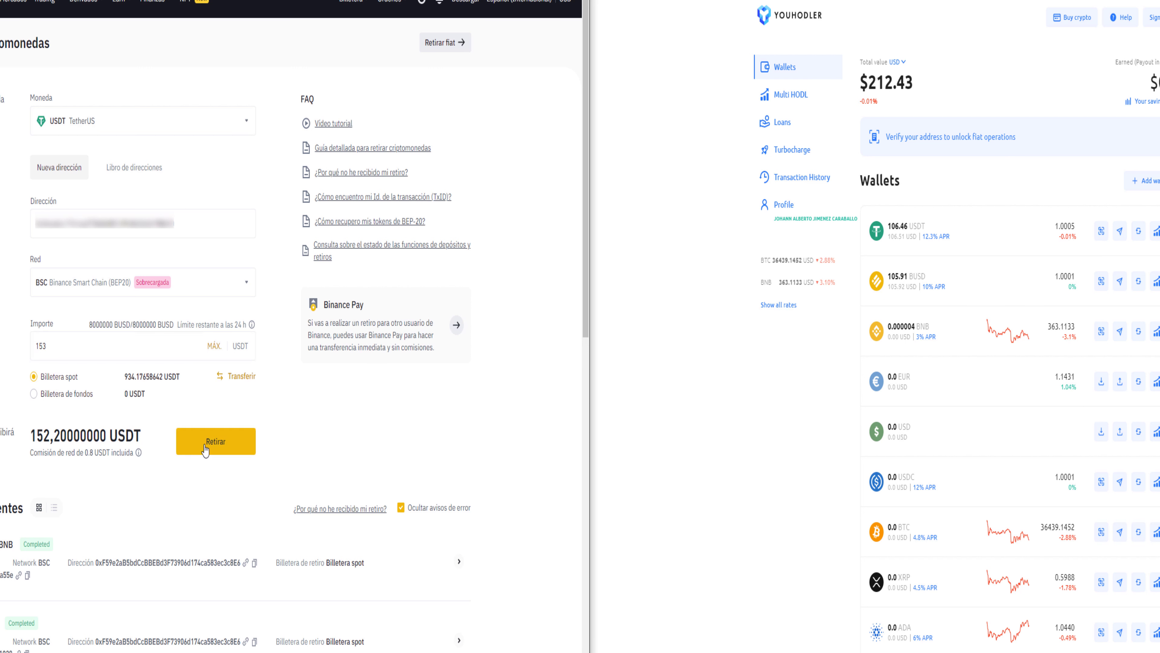
pyautogui.click(237, 465)
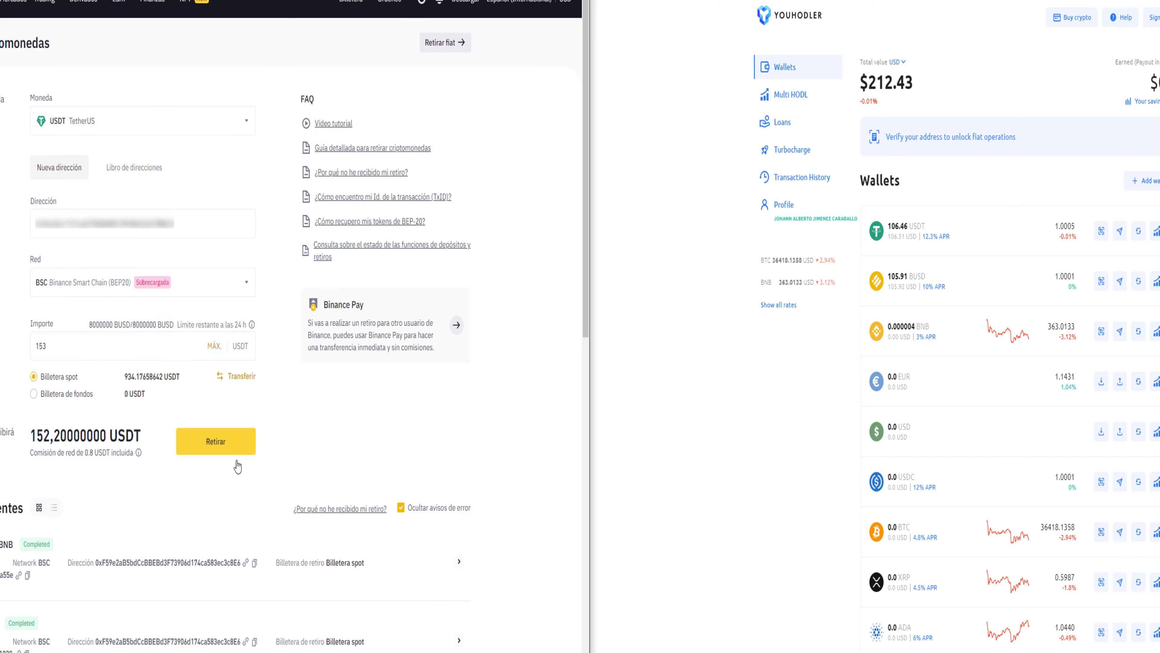
pyautogui.click(234, 466)
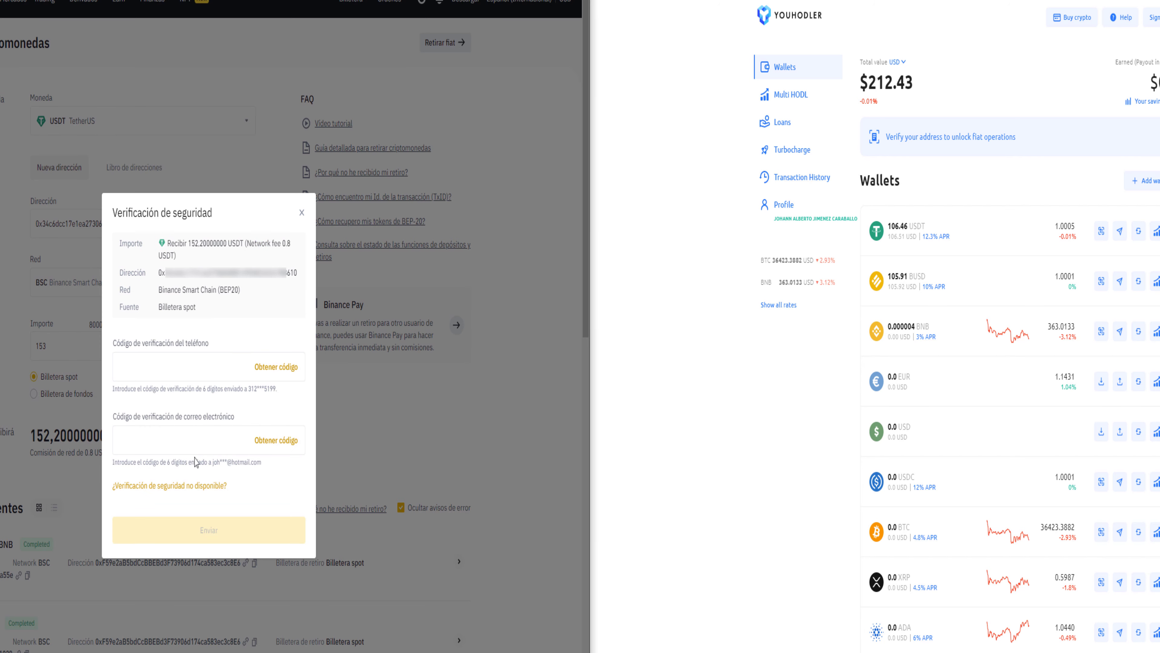
# Request and enter the phone and email verification codes, submit the USDT withdrawal and close the completion dialog
pyautogui.click(279, 368)
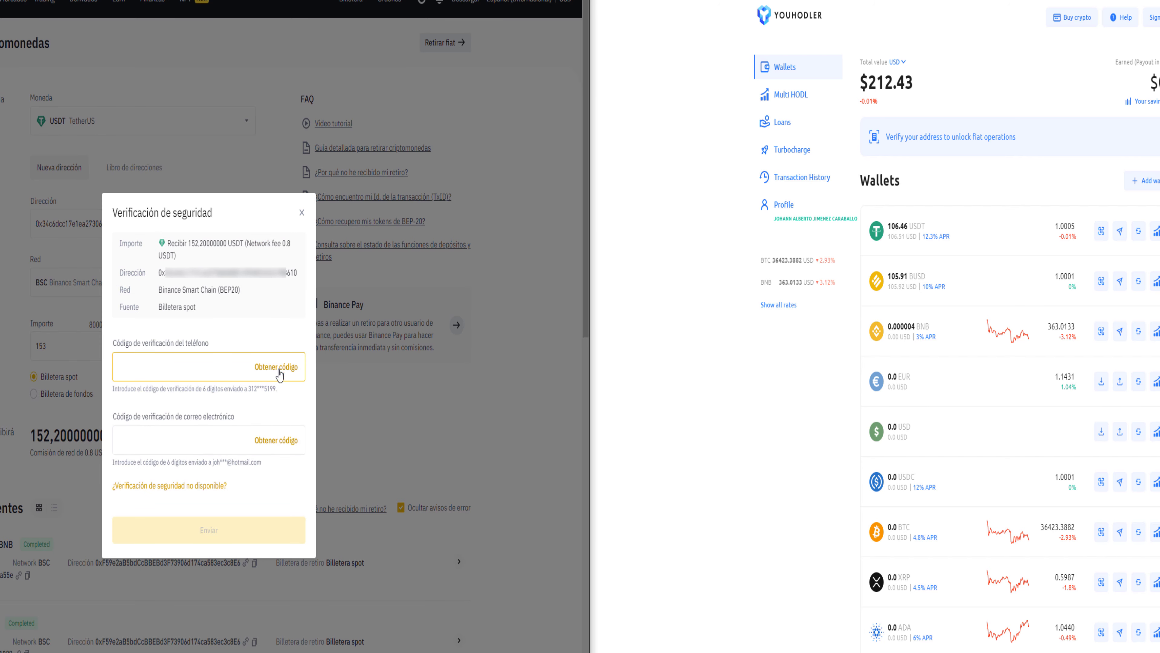
pyautogui.click(275, 448)
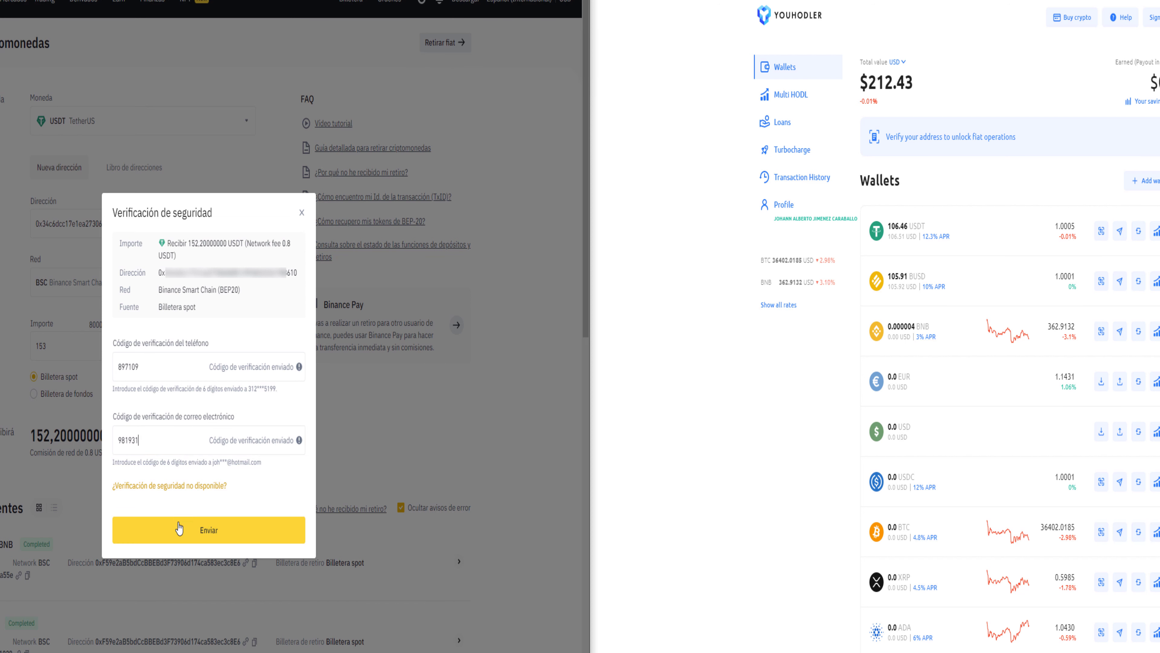
pyautogui.click(199, 538)
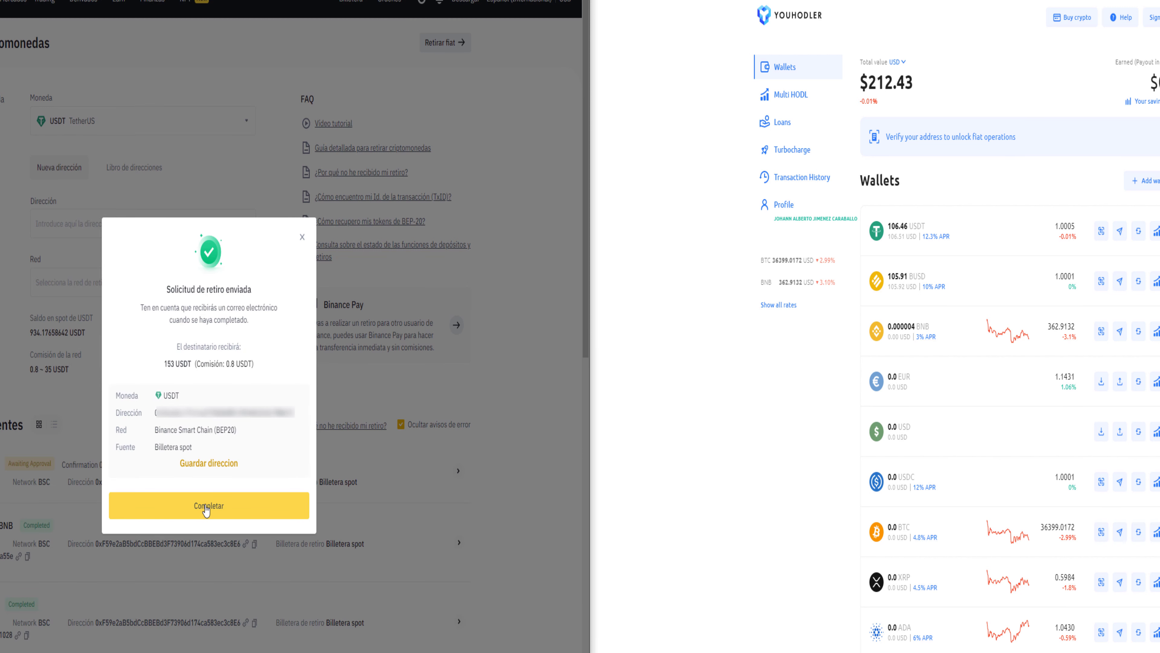
pyautogui.click(206, 507)
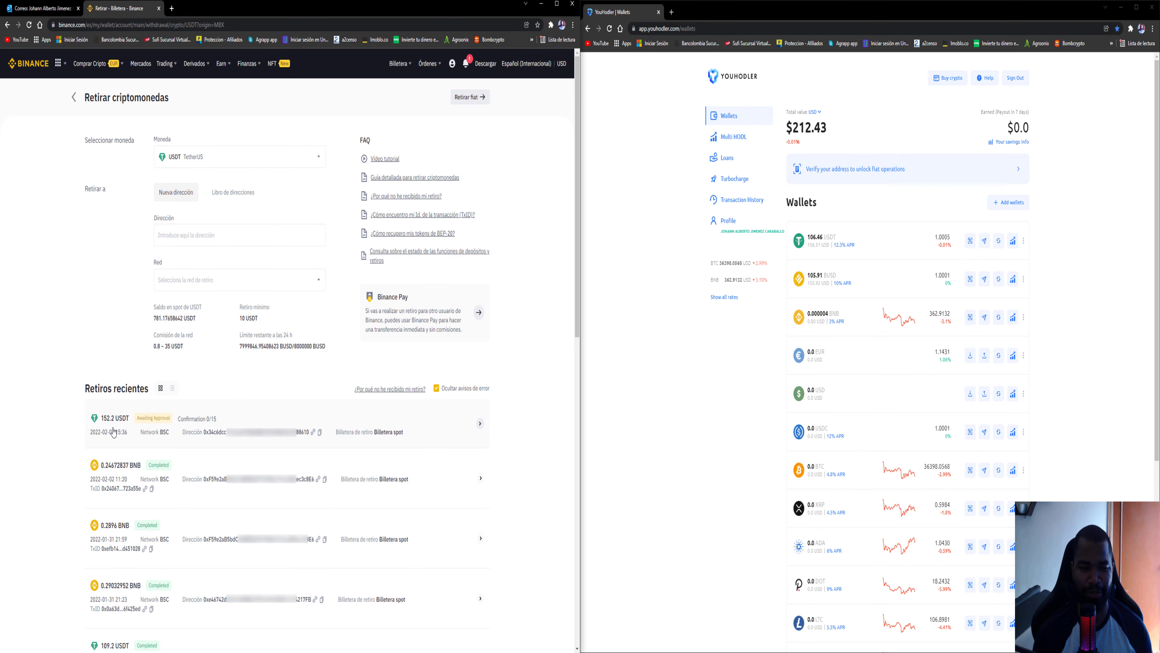
# Switch to Outlook to read the YouHodler deposit confirmation email and check the total wallet value in YouHodler
pyautogui.moveTo(149, 417)
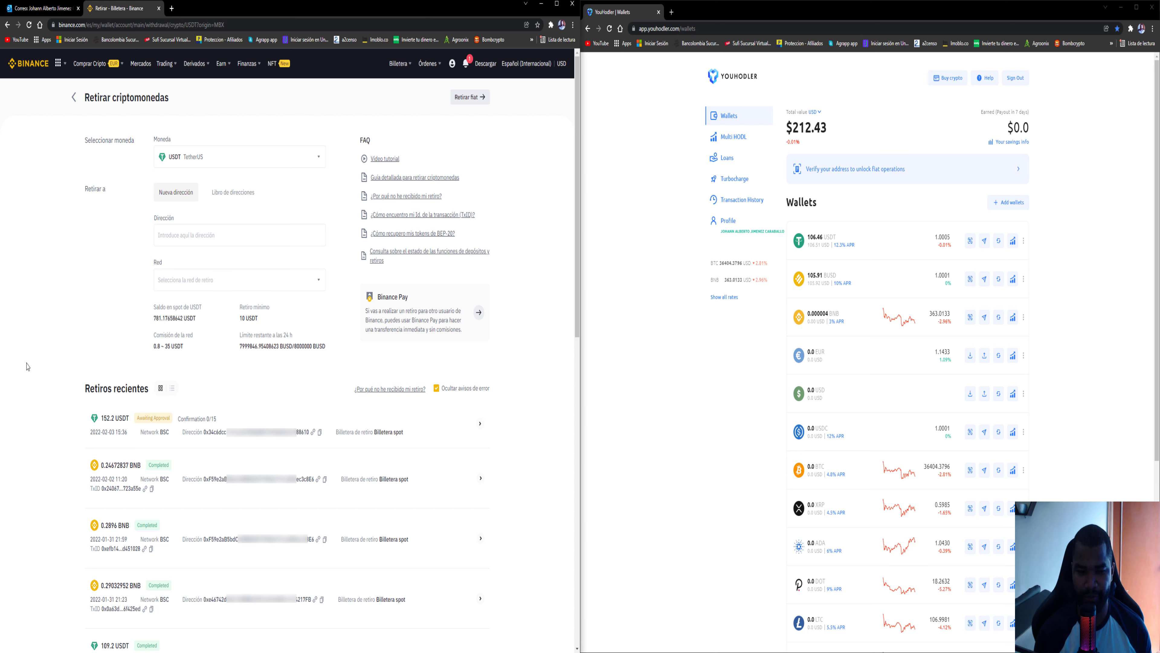
pyautogui.click(44, 8)
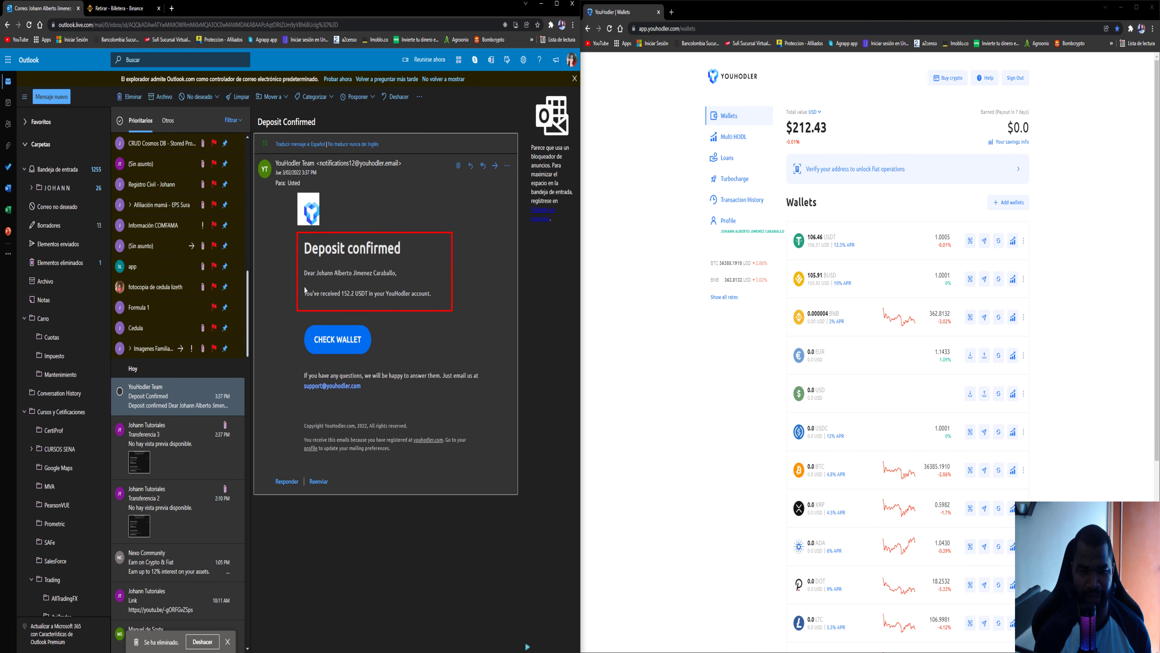
pyautogui.moveTo(305, 293); pyautogui.dragTo(431, 295)
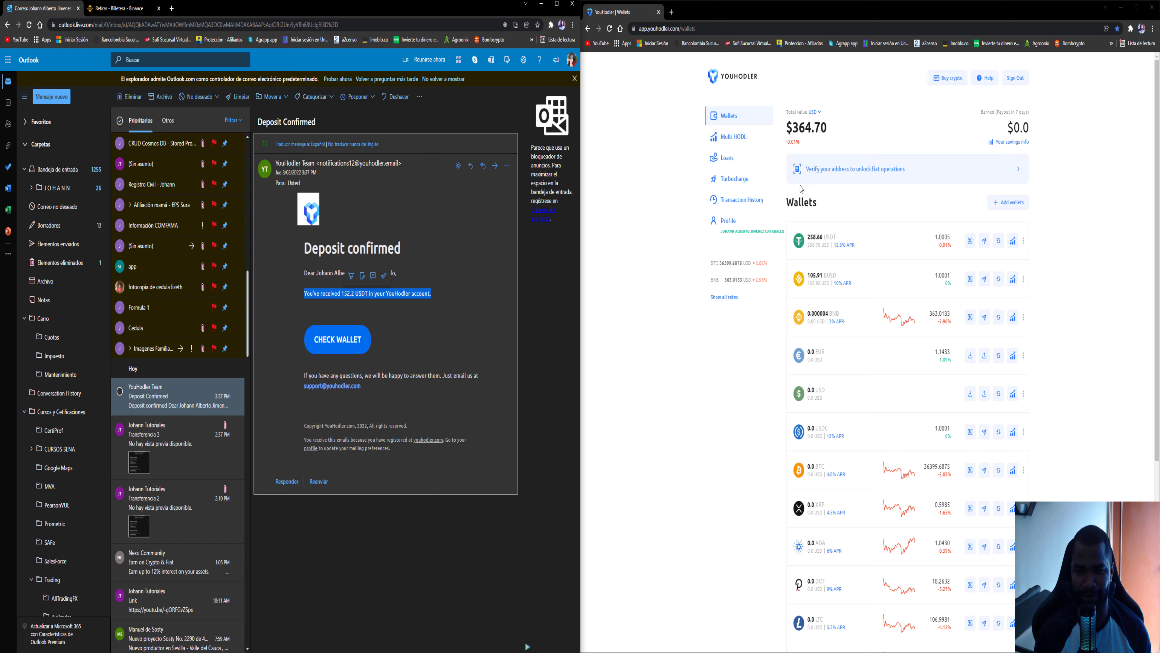
pyautogui.moveTo(794, 127); pyautogui.dragTo(829, 129)
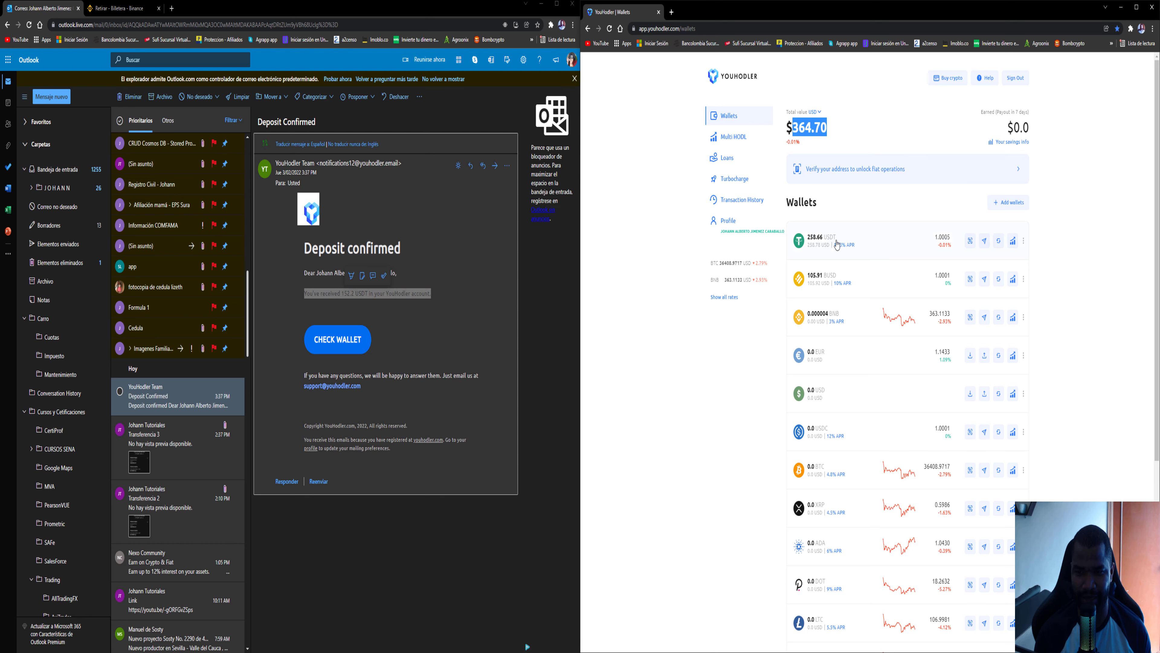
# Return to Binance and examine the confirmation status in the details of the latest USDT withdrawal
pyautogui.click(121, 8)
pyautogui.click(477, 423)
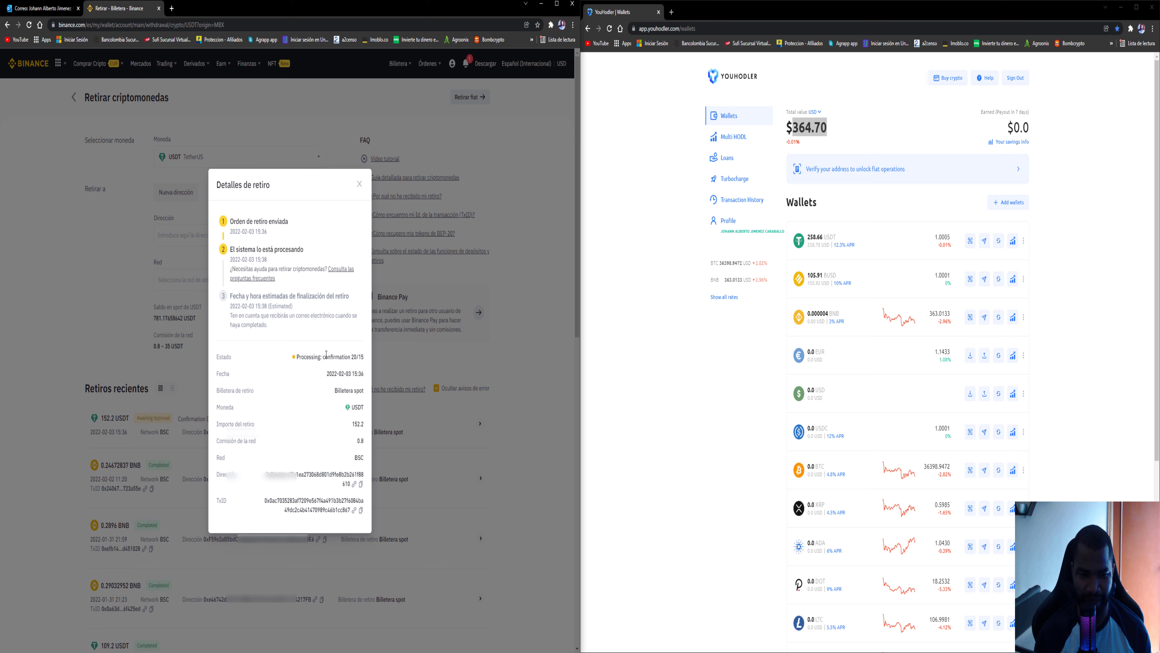
pyautogui.moveTo(323, 355); pyautogui.dragTo(358, 354)
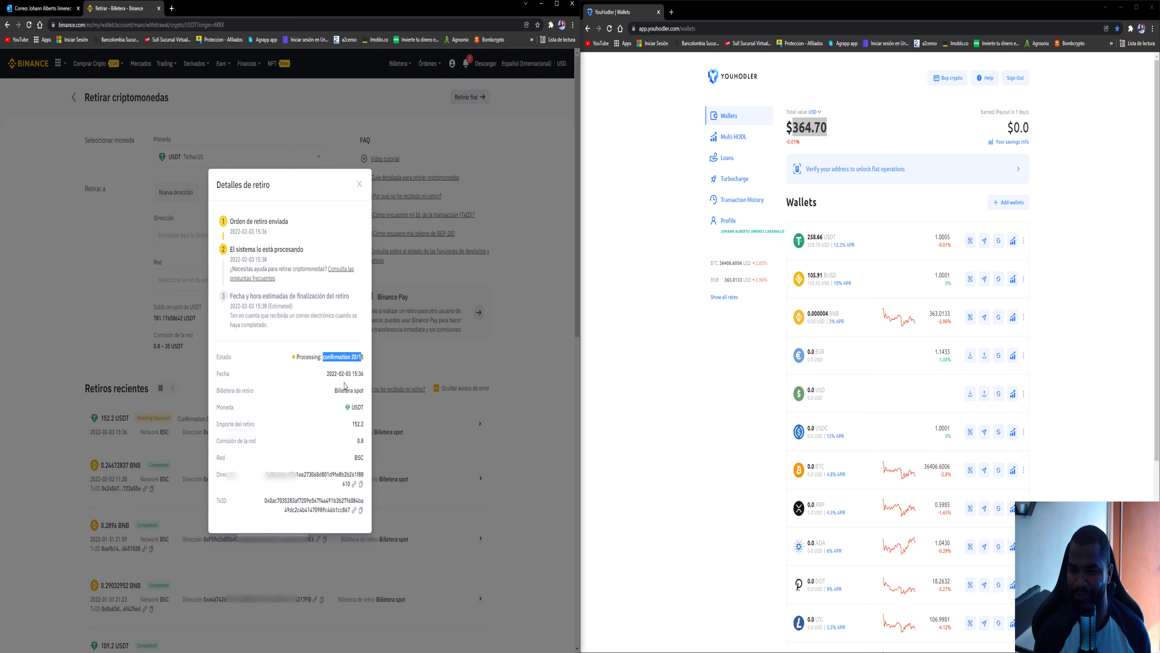
pyautogui.click(346, 357)
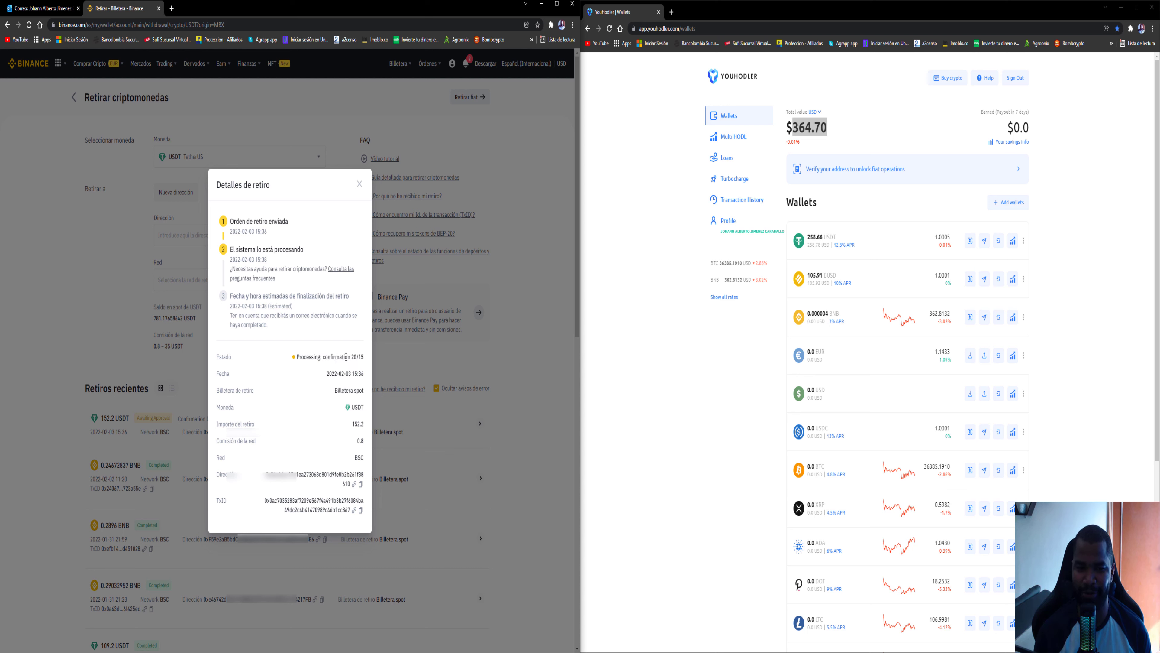
pyautogui.moveTo(351, 357); pyautogui.dragTo(364, 359)
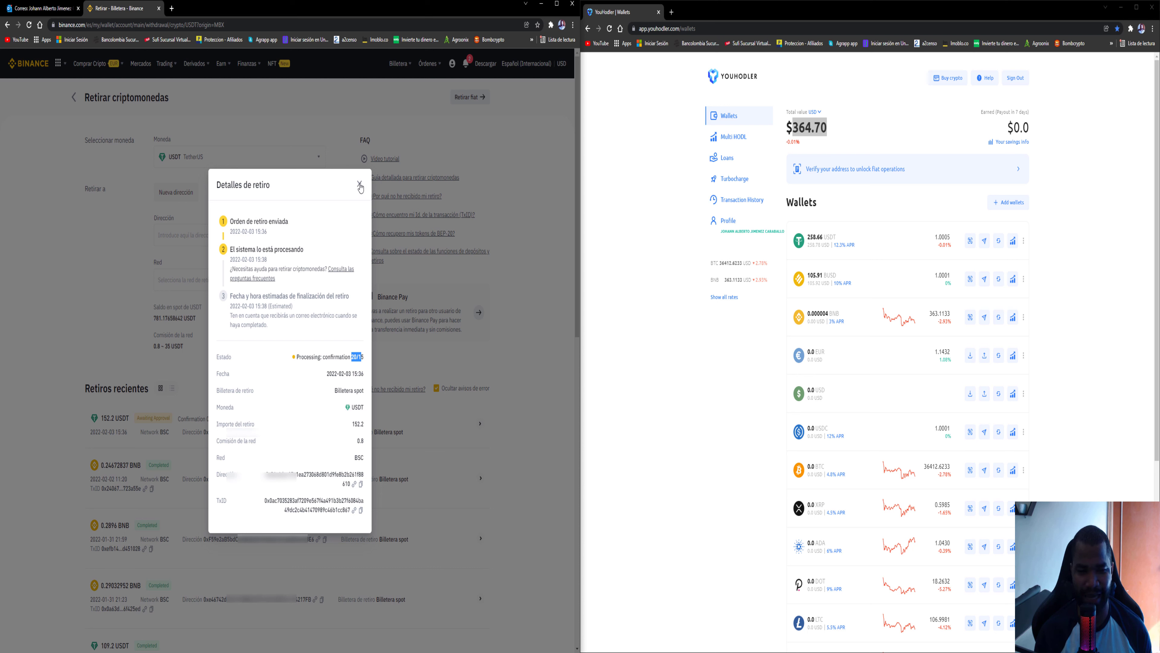
pyautogui.click(360, 185)
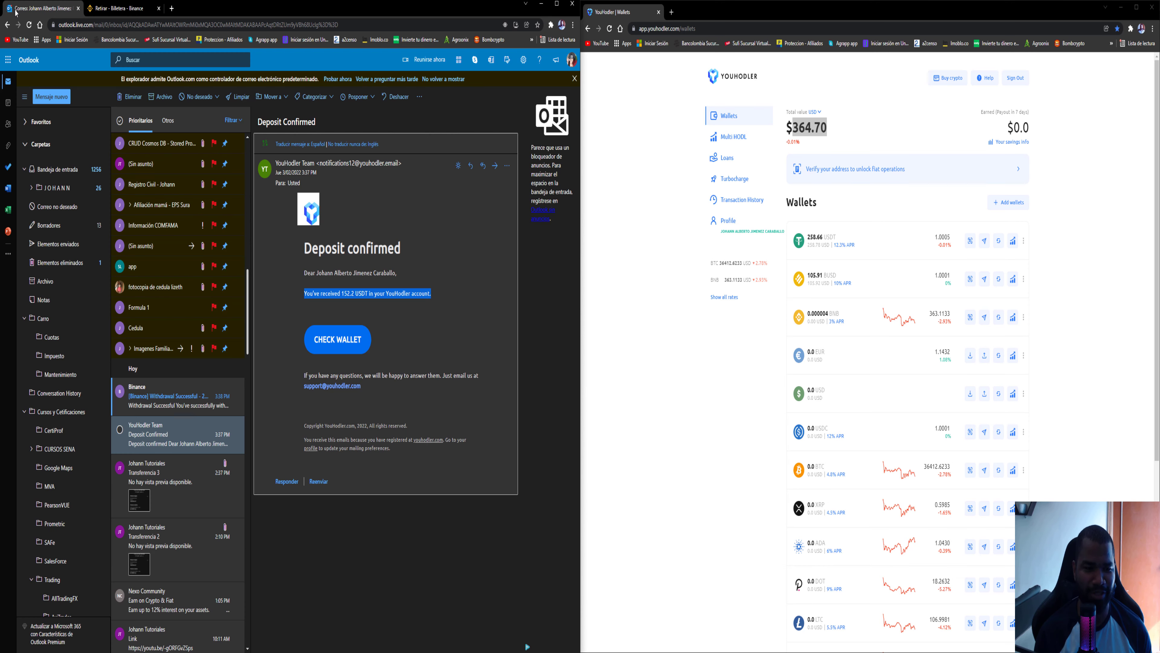
# Switch to Outlook and read the Binance withdrawal notification email
pyautogui.click(41, 9)
pyautogui.click(165, 396)
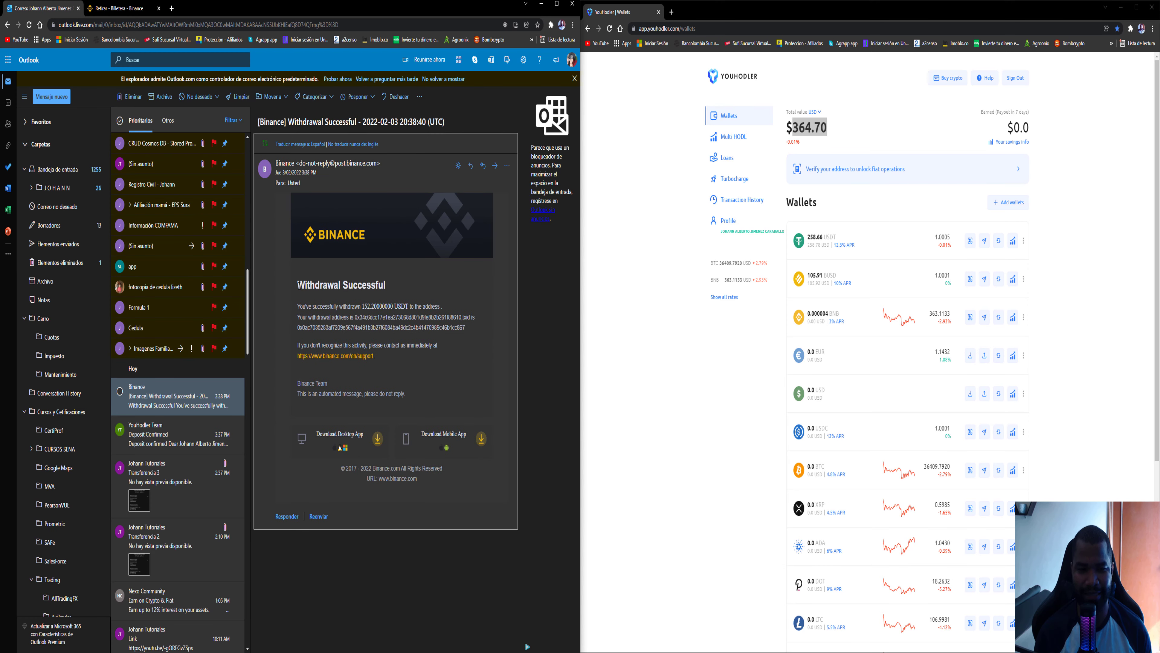
pyautogui.moveTo(298, 285); pyautogui.dragTo(364, 306)
# Open the USDT wallet history in YouHodler to check the received deposit, and bring back the Binance withdrawal page
pyautogui.hotkey('alt', 'Tab')
pyautogui.click(827, 247)
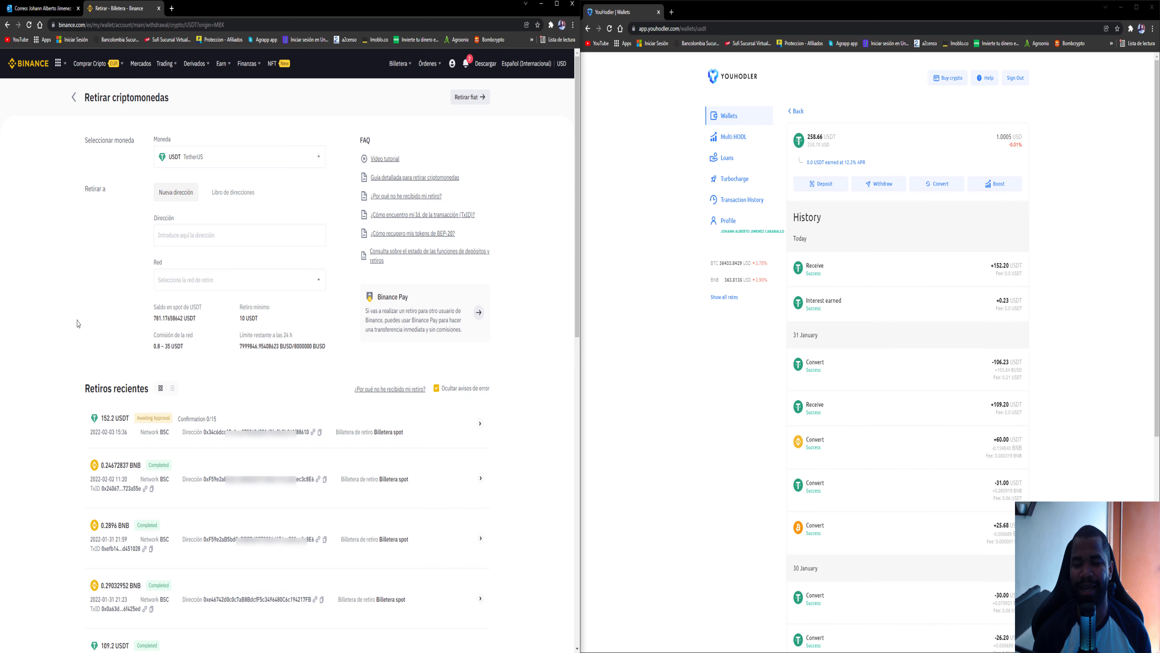
pyautogui.click(121, 9)
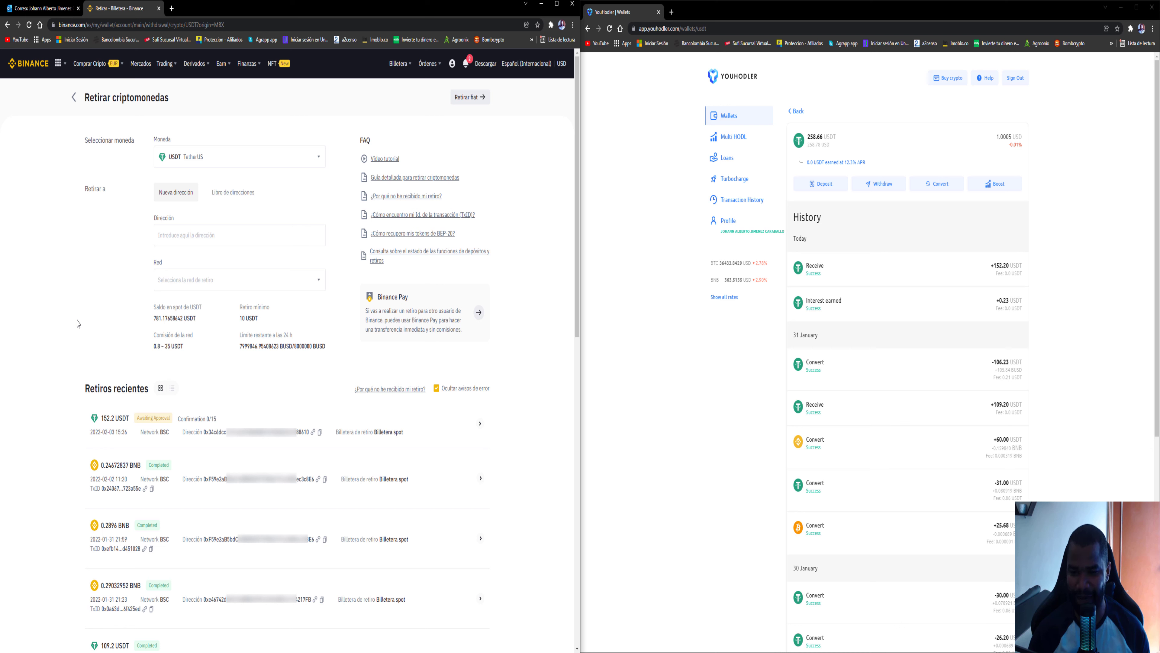